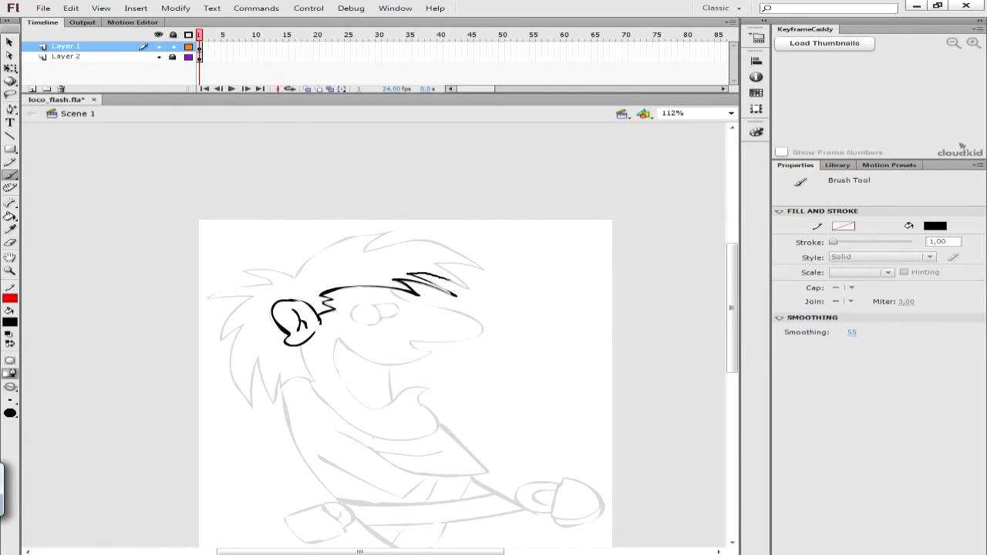
- Ink the spiky hair outline with black brush strokes, from the fringe over the crown to the nape
drag(483, 270, 383, 235)
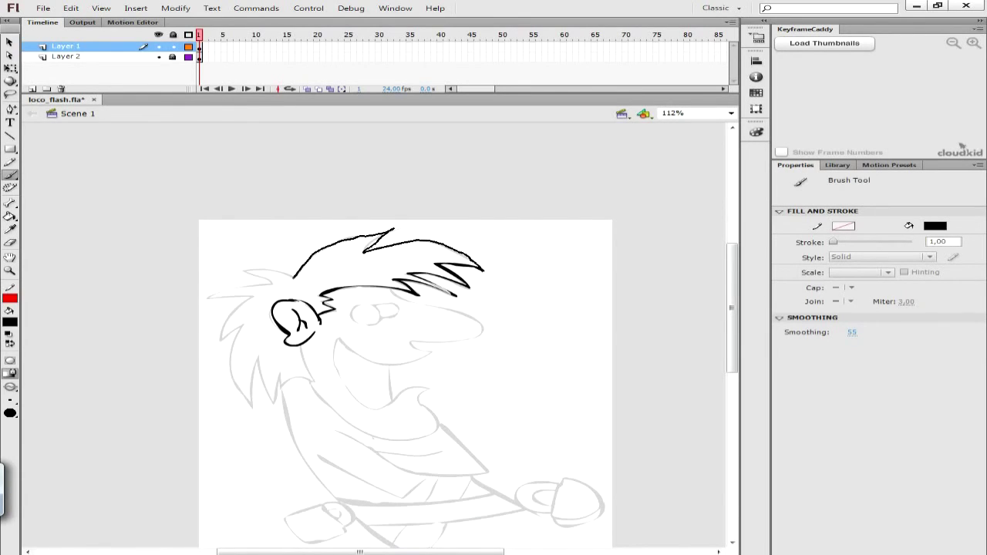
mouse_move(269, 286)
mouse_down()
mouse_move(219, 343)
mouse_move(253, 406)
mouse_move(276, 405)
mouse_up()
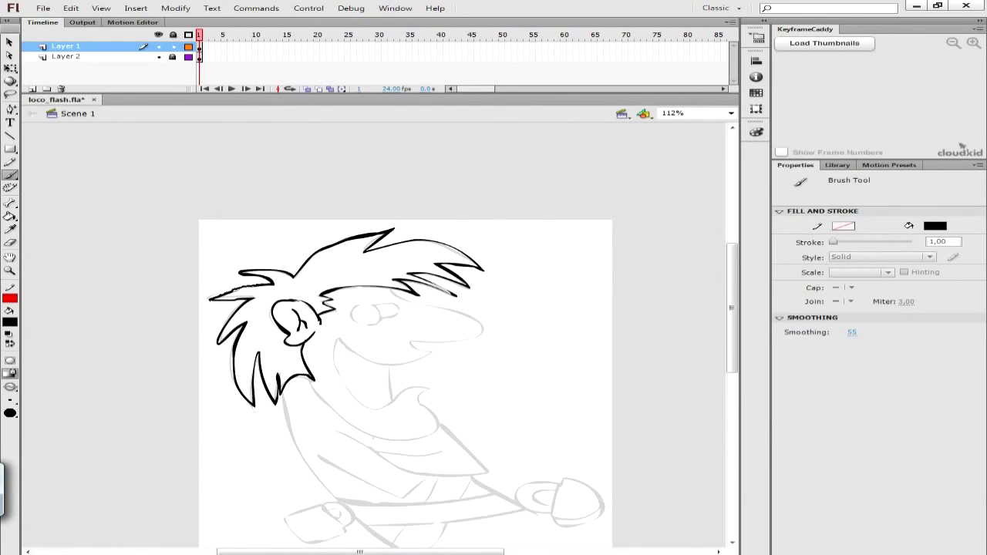
- Ink the face over the sketch: long nose, toothy grin, chin with its spiral mark, and both round eyes
key(k)
drag(405, 347, 310, 285)
key(b)
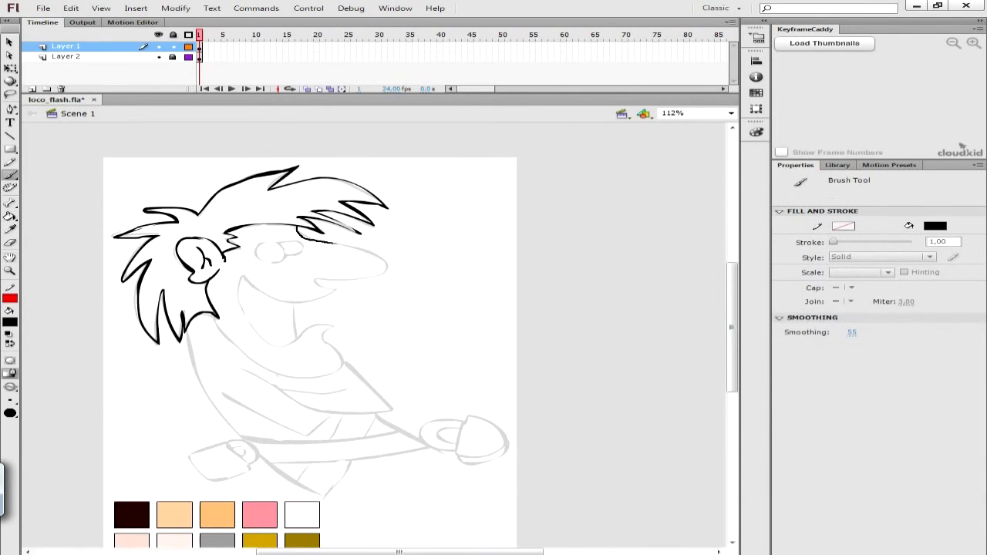
mouse_move(370, 281)
mouse_down()
mouse_move(314, 282)
mouse_move(282, 303)
mouse_up()
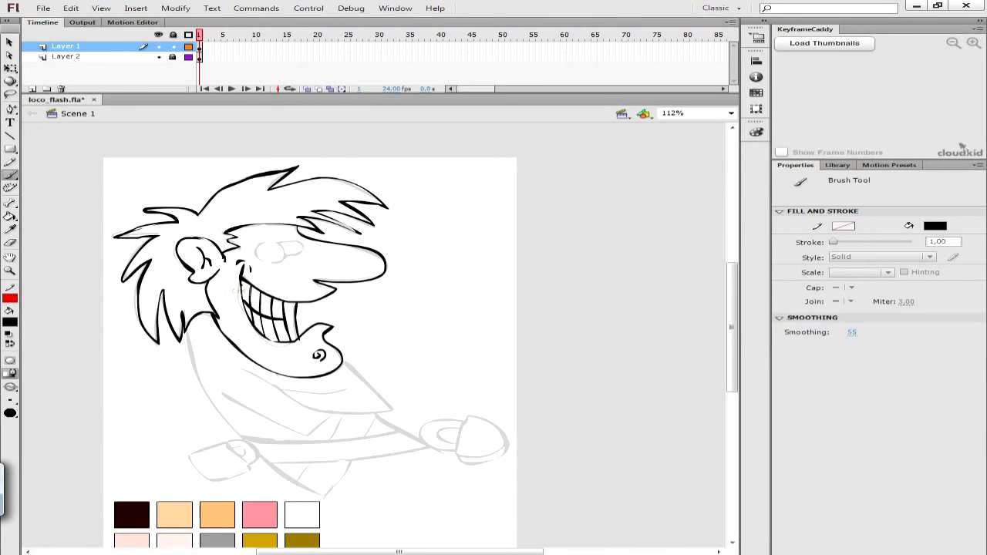
drag(279, 262, 278, 244)
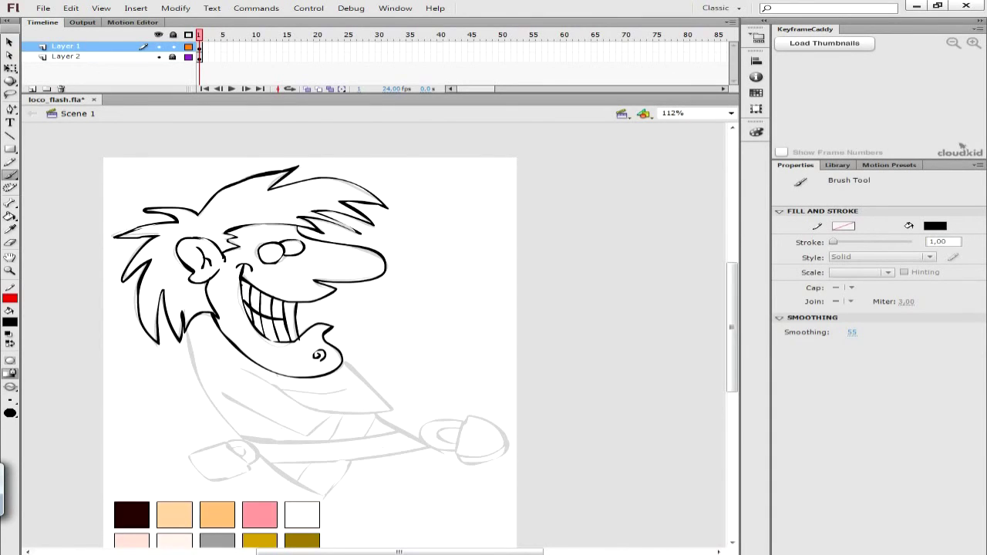
- Draw a small pupil in each eye and fill both pupils black
click(289, 252)
key(ctrl+z)
key(ctrl+z)
drag(260, 241, 319, 276)
drag(248, 275, 261, 270)
drag(363, 244, 376, 236)
key(k)
click(377, 258)
key(ctrl+z)
key(b)
key(k)
click(377, 256)
click(270, 288)
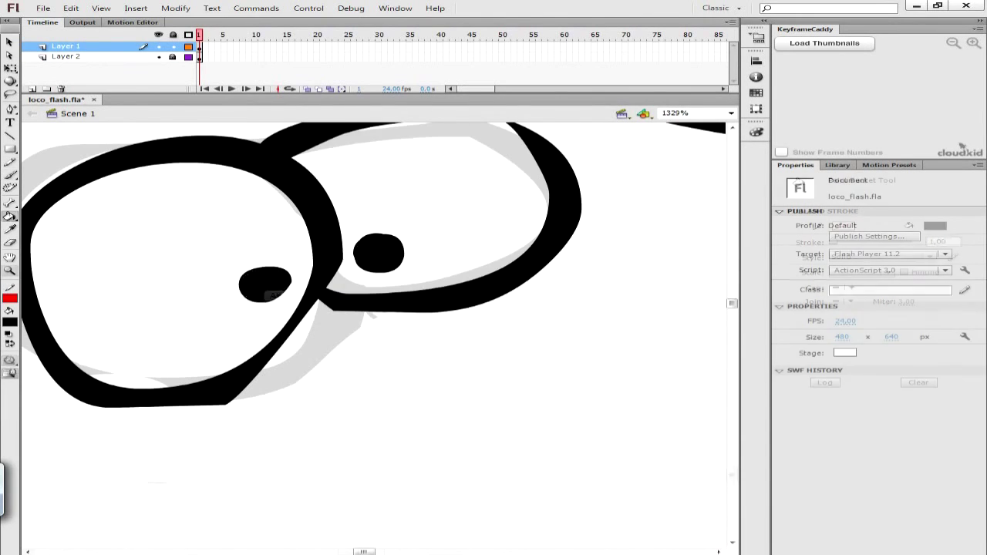
- Ink the eyebrows and the small wrinkle lines beneath the eyes with black brush strokes
ctrl+alt+click(312, 318)
ctrl+alt+click(312, 317)
key(b)
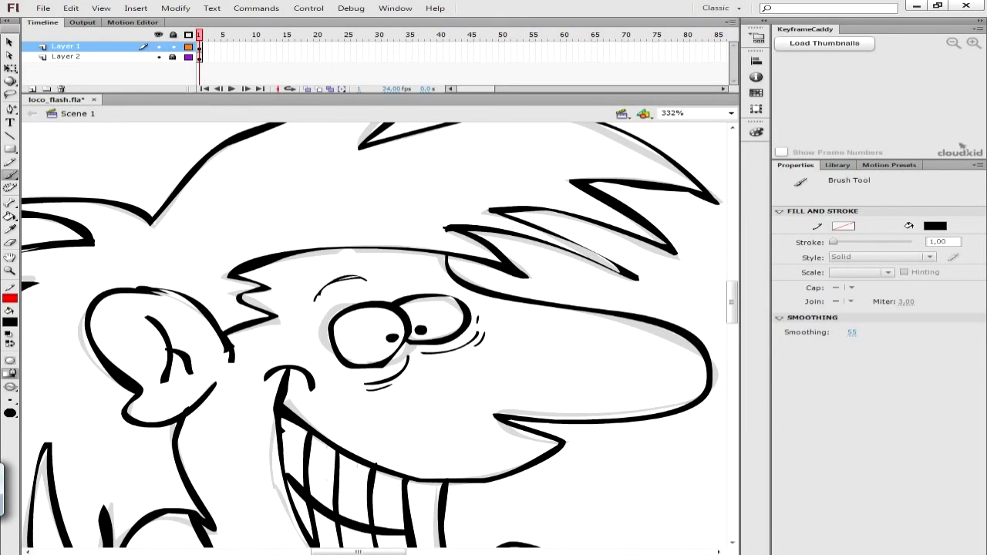
mouse_move(331, 277)
mouse_down()
mouse_move(367, 276)
mouse_move(478, 317)
mouse_move(560, 409)
mouse_up()
- Thicken the ear's upper outline, join it to the sideburn, and fill the gaps in the line black
ctrl+click(138, 310)
key(e)
key(b)
mouse_move(367, 293)
mouse_down()
mouse_move(544, 375)
mouse_move(552, 408)
mouse_up()
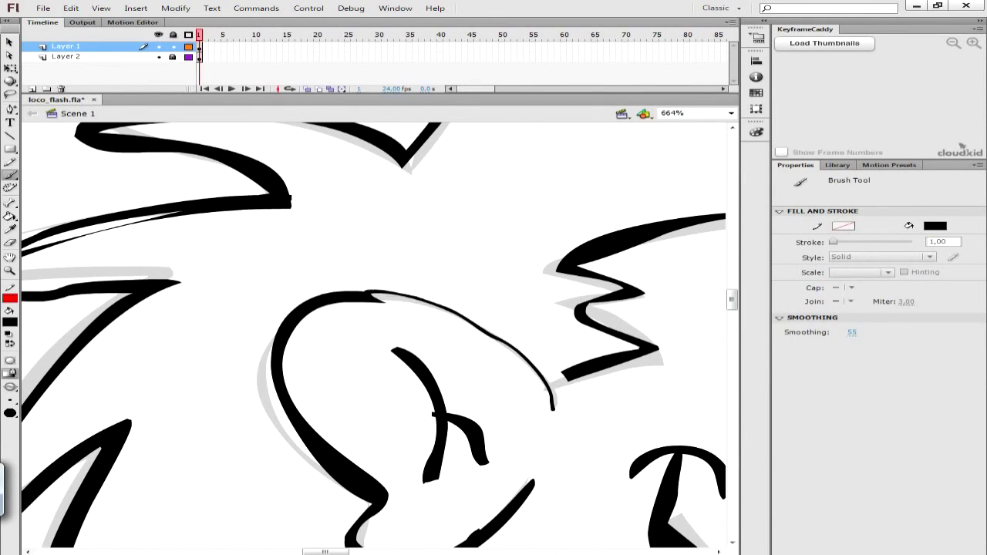
drag(384, 302, 555, 422)
key(k)
click(563, 387)
click(518, 355)
key(b)
drag(354, 292, 367, 293)
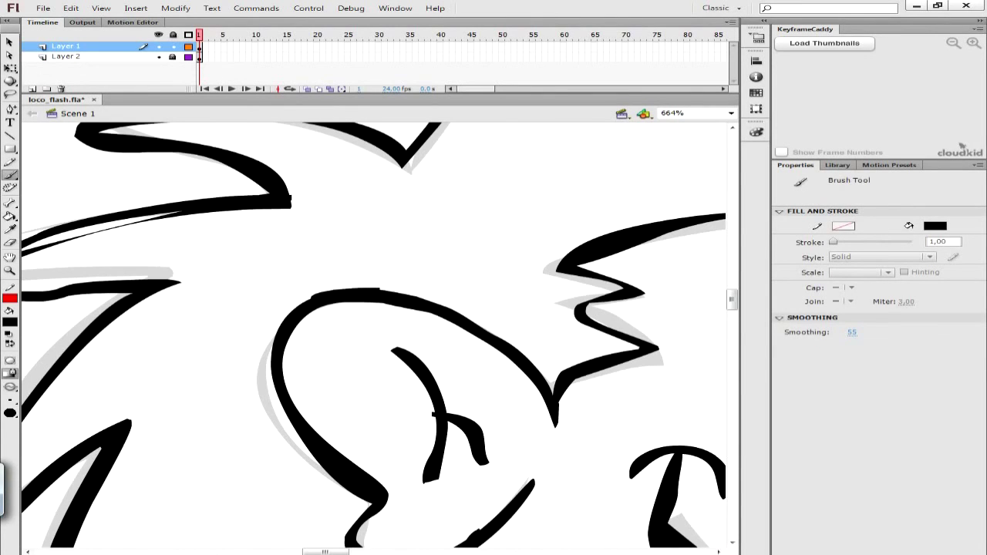
- Ink the torso outline and the sleeve band crossing the waist over the grey sketch
key(z)
key(ctrl+minus)
key(ctrl+minus)
key(b)
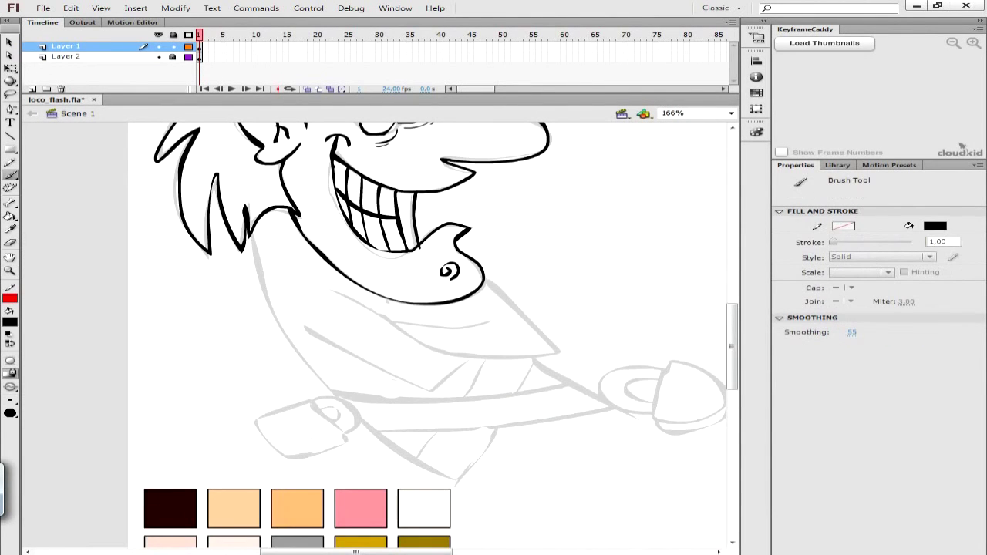
mouse_move(255, 249)
mouse_down()
mouse_move(293, 346)
mouse_move(406, 455)
mouse_move(460, 479)
mouse_up()
mouse_move(481, 282)
mouse_down()
mouse_move(562, 352)
mouse_move(548, 373)
mouse_move(583, 419)
mouse_move(495, 436)
mouse_move(457, 480)
mouse_up()
drag(337, 391, 571, 383)
key(ctrl+z)
drag(339, 395, 571, 384)
drag(381, 431, 617, 411)
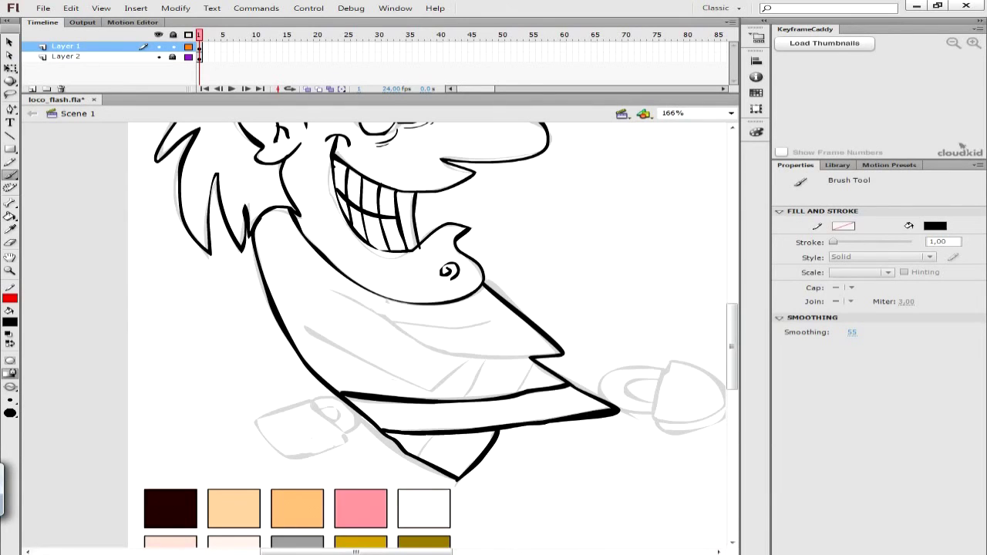
- Ink the folded arms, the vertical straps and the fabric creases on the straitjacket
key(ctrl+z)
drag(488, 356, 461, 399)
mouse_move(485, 357)
mouse_down()
mouse_move(394, 321)
mouse_move(490, 322)
mouse_up()
drag(332, 290, 395, 321)
mouse_move(306, 325)
mouse_down()
mouse_move(370, 363)
mouse_move(481, 358)
mouse_up()
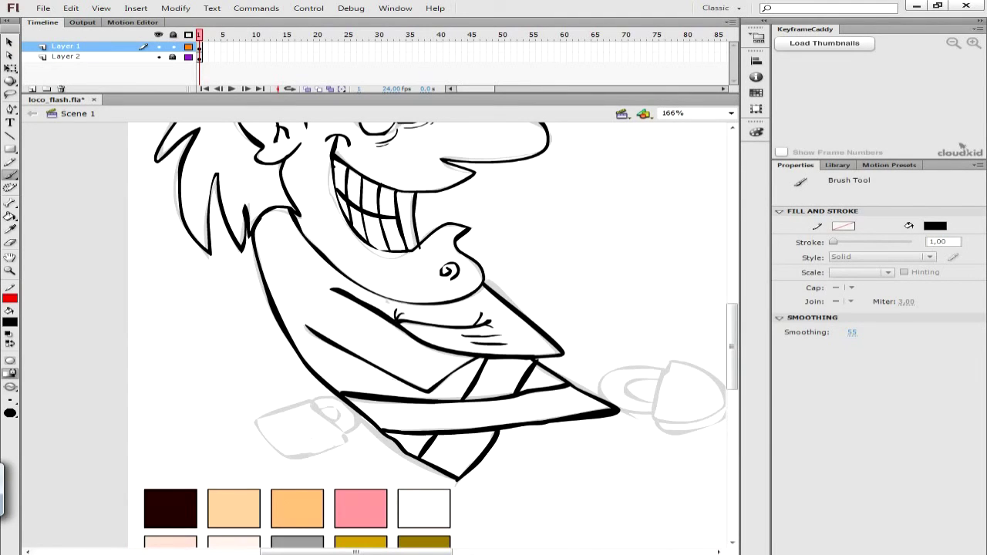
key(ctrl+z)
drag(392, 360, 436, 375)
- Ink the padlock behind the character's back, including its shackle and the slots on its body
mouse_move(256, 417)
mouse_down()
mouse_move(329, 400)
mouse_move(353, 420)
mouse_up()
mouse_move(306, 456)
mouse_down()
mouse_move(275, 446)
mouse_move(256, 418)
mouse_up()
drag(313, 401, 345, 437)
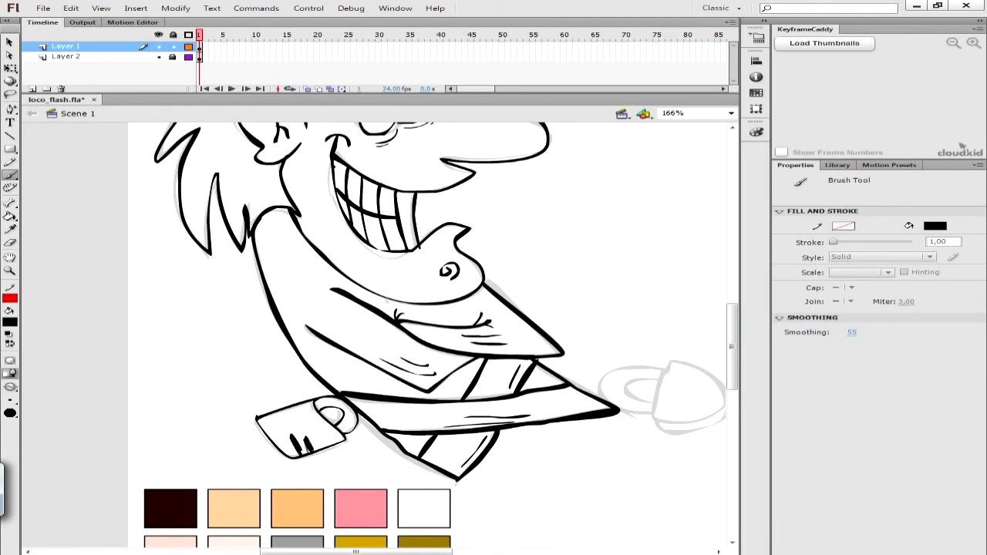
- Ink the rounded padlock at the sleeve's pointed end and fill its keyhole black
drag(532, 347, 369, 363)
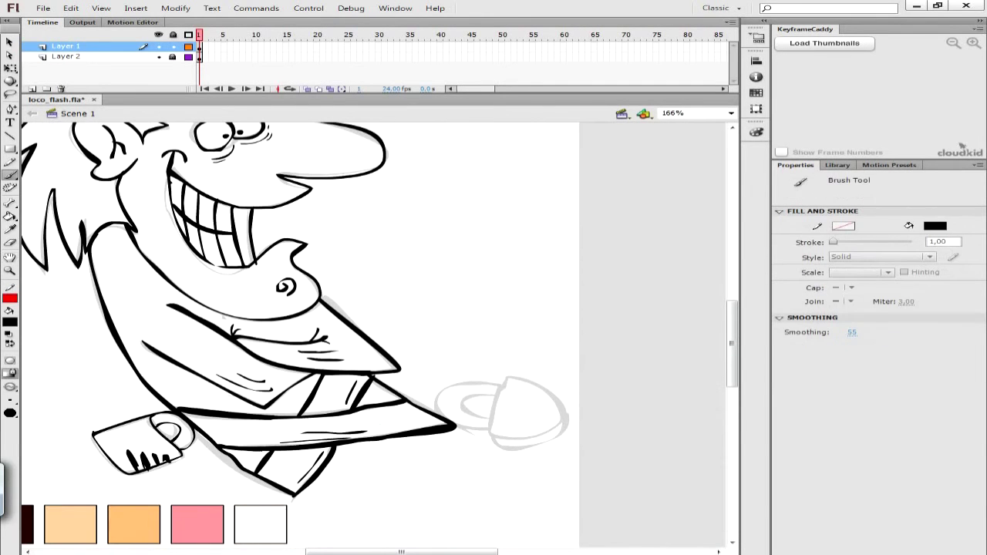
drag(494, 397, 491, 419)
drag(506, 379, 499, 397)
drag(492, 436, 558, 437)
key(ctrl+z)
mouse_move(510, 377)
mouse_down()
mouse_move(533, 382)
mouse_move(499, 446)
mouse_up()
drag(556, 428, 566, 405)
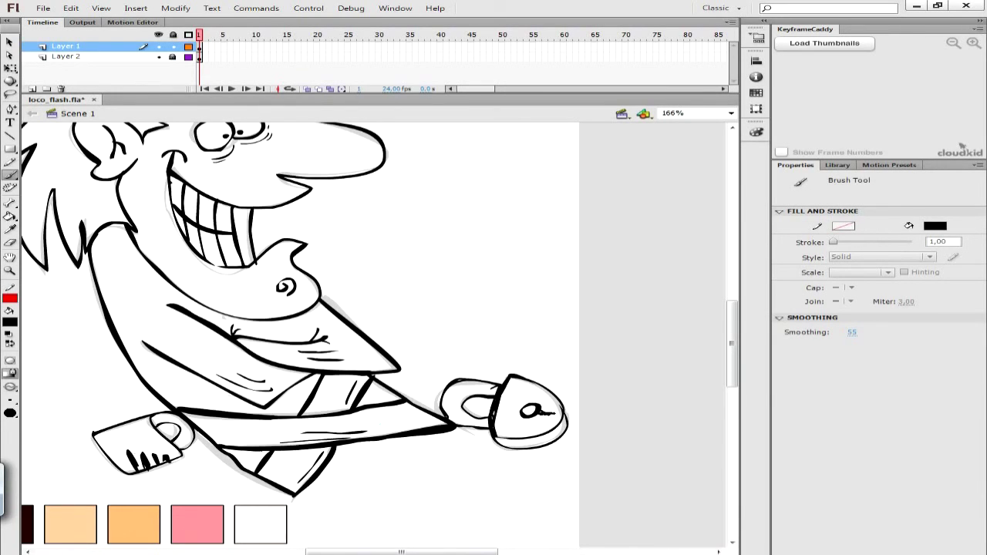
key(k)
mouse_move(541, 412)
mouse_down()
mouse_move(555, 415)
mouse_move(522, 411)
mouse_up()
click(530, 411)
key(v)
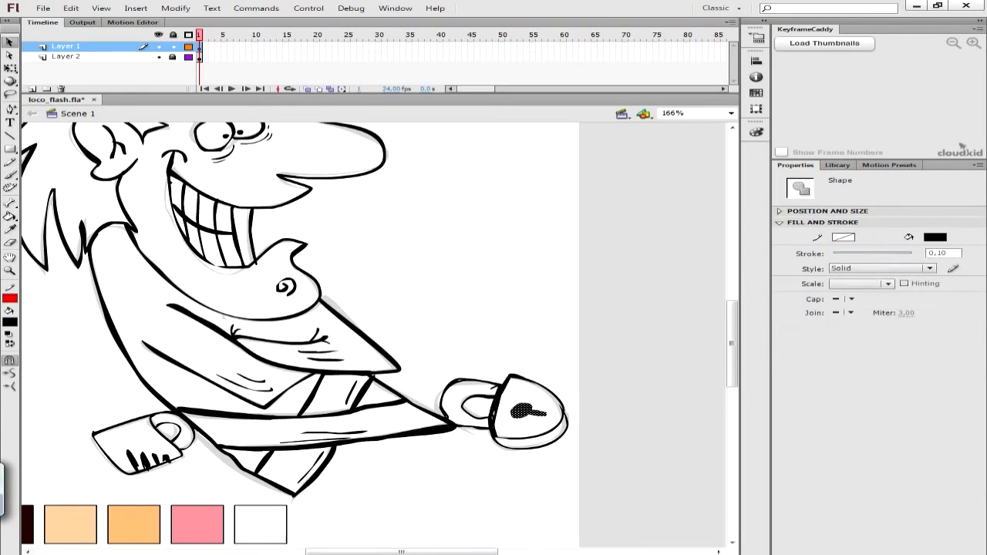
- Fill the hair dark brown, the skin peach, the padlocks grey and gold, and the sleeve band and straps pale pink
click(478, 324)
key(space)
drag(462, 324, 566, 425)
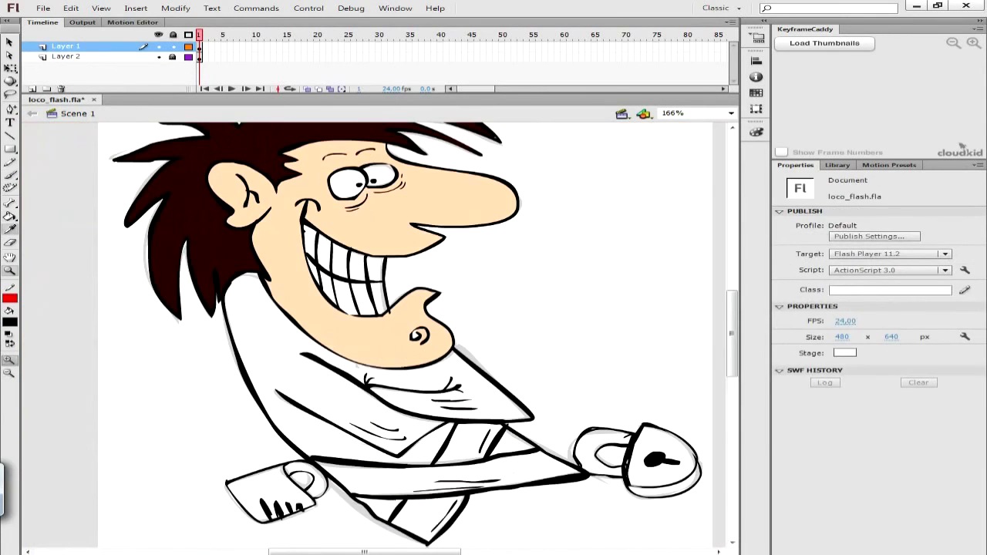
key(k)
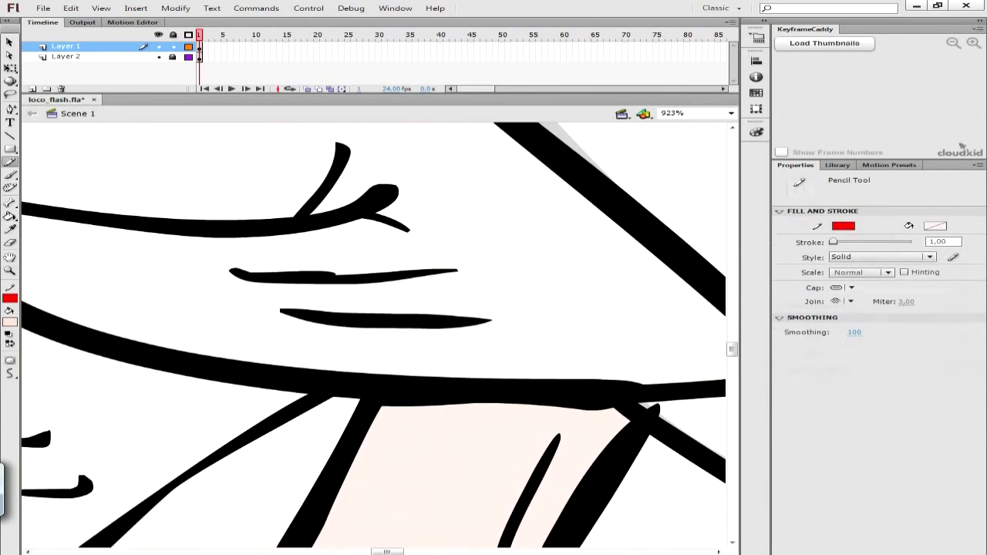
- Outline shadow areas along the creases of the upper folded arm with red pencil lines
mouse_move(231, 268)
mouse_down()
mouse_move(407, 261)
mouse_move(440, 270)
mouse_up()
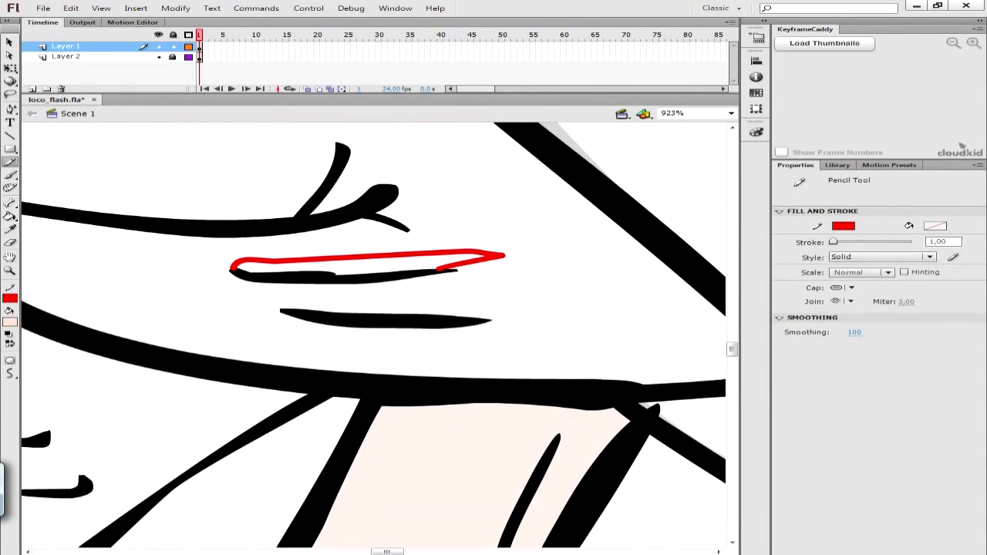
drag(283, 310, 474, 321)
drag(500, 257, 528, 297)
mouse_move(335, 143)
mouse_down()
mouse_move(325, 216)
mouse_move(333, 256)
mouse_up()
drag(388, 187, 428, 253)
ctrl+shift+click(368, 262)
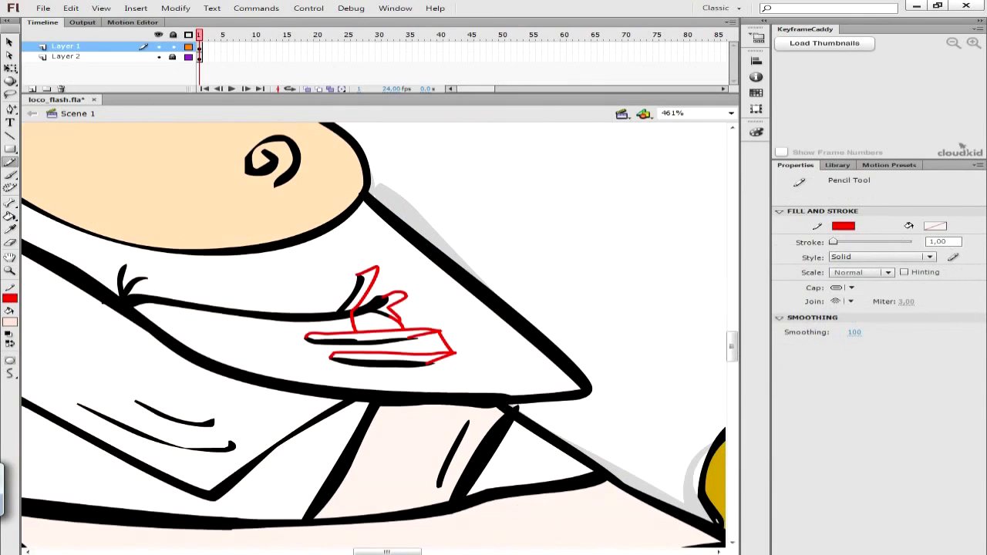
drag(140, 287, 330, 333)
- Fill the upper arm's outlined crease shadows pale pink and delete their red guide lines
key(k)
click(365, 287)
click(386, 315)
key(ctrl+z)
click(392, 302)
click(385, 336)
click(392, 358)
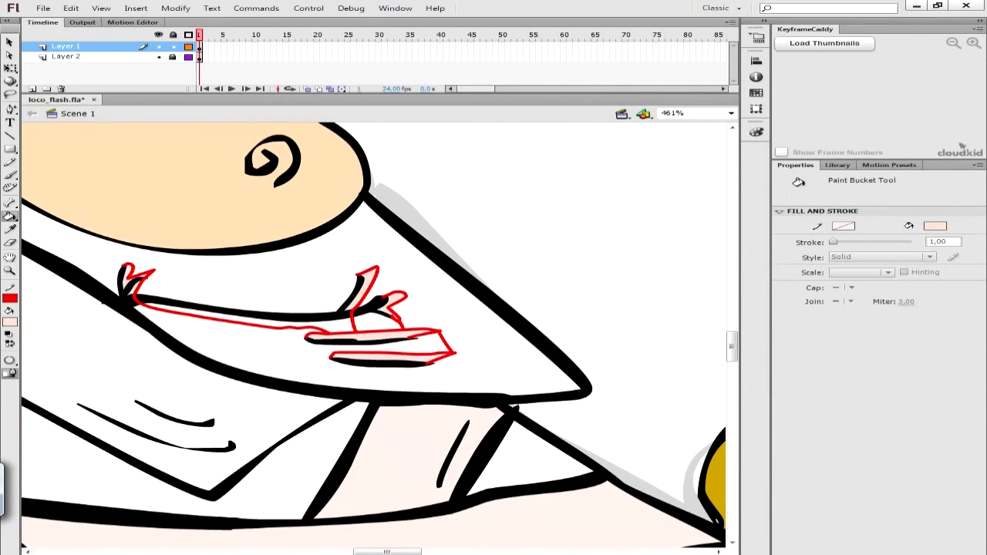
key(v)
double_click(392, 353)
key(Delete)
- Outline shadows along the two creases near the elbow, fill them pale pink, and delete the red guides
key(space)
mouse_move(231, 355)
mouse_down()
mouse_move(523, 308)
mouse_move(421, 290)
mouse_up()
key(y)
drag(325, 338, 400, 360)
drag(266, 340, 427, 378)
key(k)
click(377, 351)
click(354, 372)
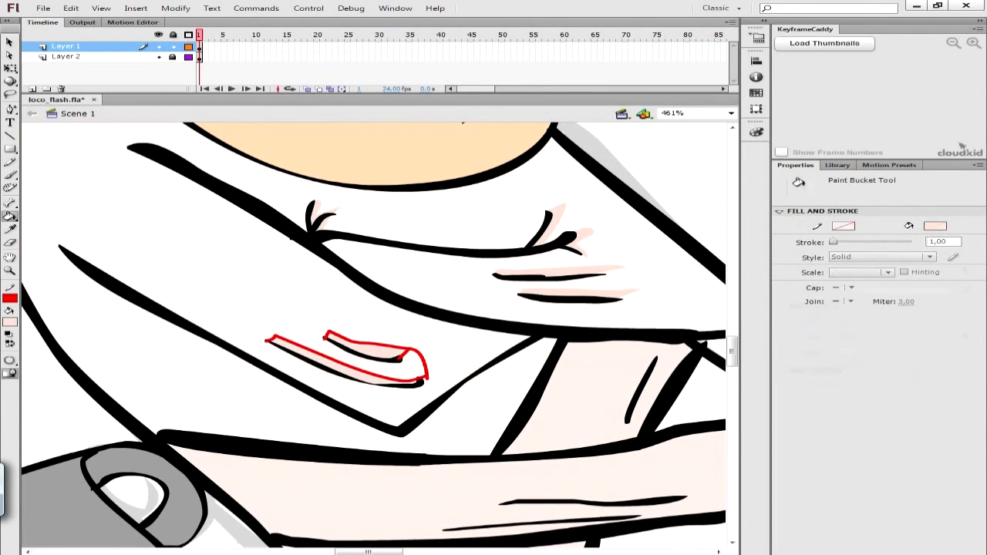
key(v)
double_click(347, 367)
shift+double_click(370, 344)
key(Delete)
- Add a pale pink shadow beside the crease on the upper part of the strap, removing its red guide outline
key(y)
mouse_move(656, 358)
mouse_down()
mouse_move(612, 414)
mouse_move(631, 422)
mouse_up()
key(k)
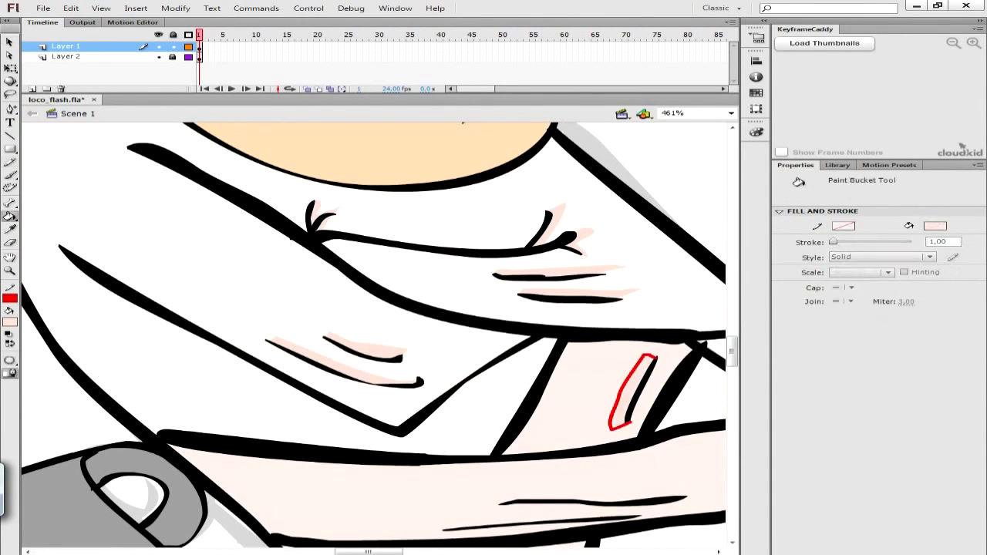
click(628, 390)
key(v)
double_click(621, 389)
key(Delete)
- Outline shadows above the two creases on the sleeve band in red pencil and fill them pale pink
key(space)
drag(555, 455, 377, 348)
key(y)
drag(322, 398, 503, 385)
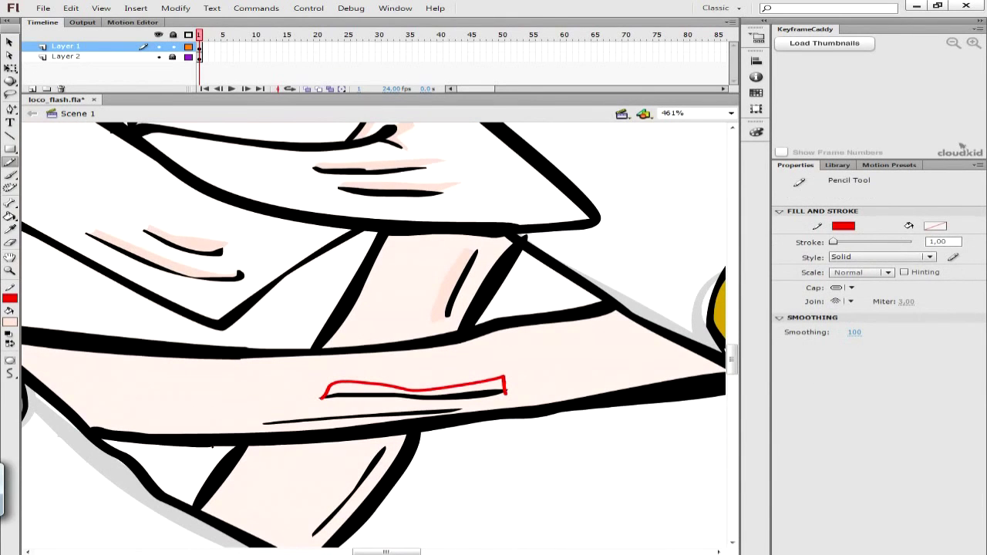
drag(262, 425, 455, 414)
key(k)
click(409, 409)
click(471, 389)
- Delete the red guide lines around both crease shadows on the sleeve band
key(v)
double_click(472, 381)
double_click(472, 383)
key(Delete)
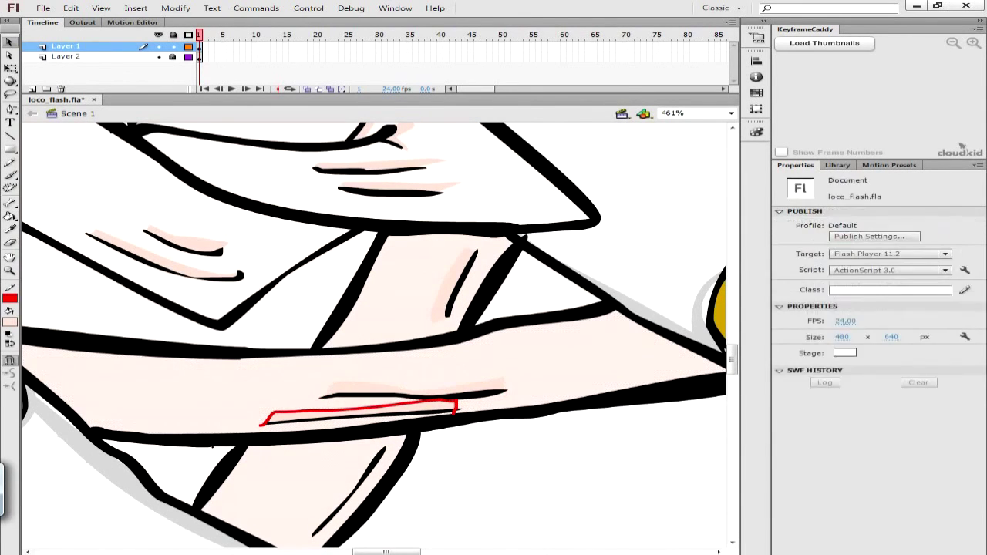
double_click(378, 406)
key(Delete)
- Add a pale pink shadow beside the crease on the strap below the sleeve band, removing its red guide outline
key(y)
drag(383, 448, 313, 537)
key(k)
click(337, 502)
key(v)
double_click(332, 499)
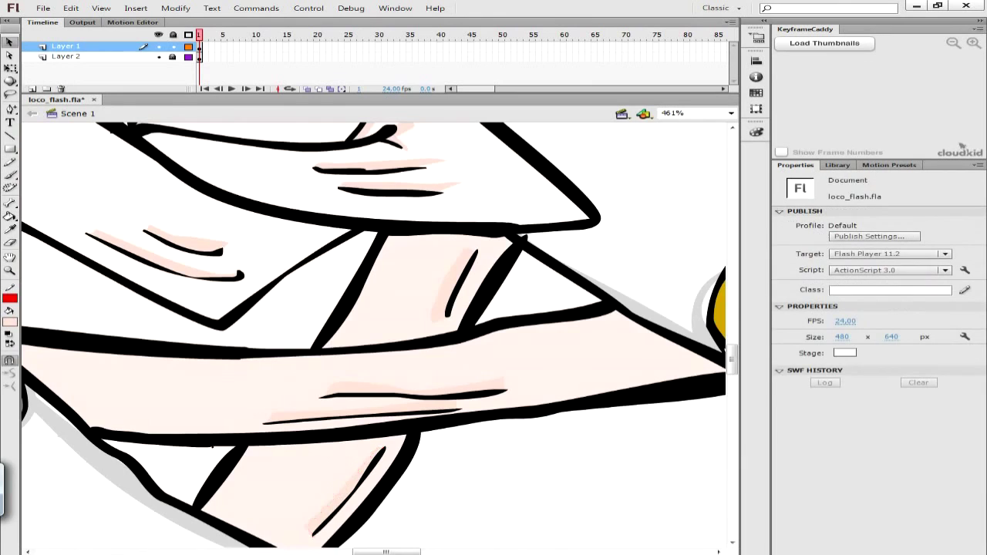
- Brush pale pink shading onto the jacket's shoulder just below the hair
key(ctrl+minus)
key(ctrl+minus)
key(space)
drag(384, 370, 428, 499)
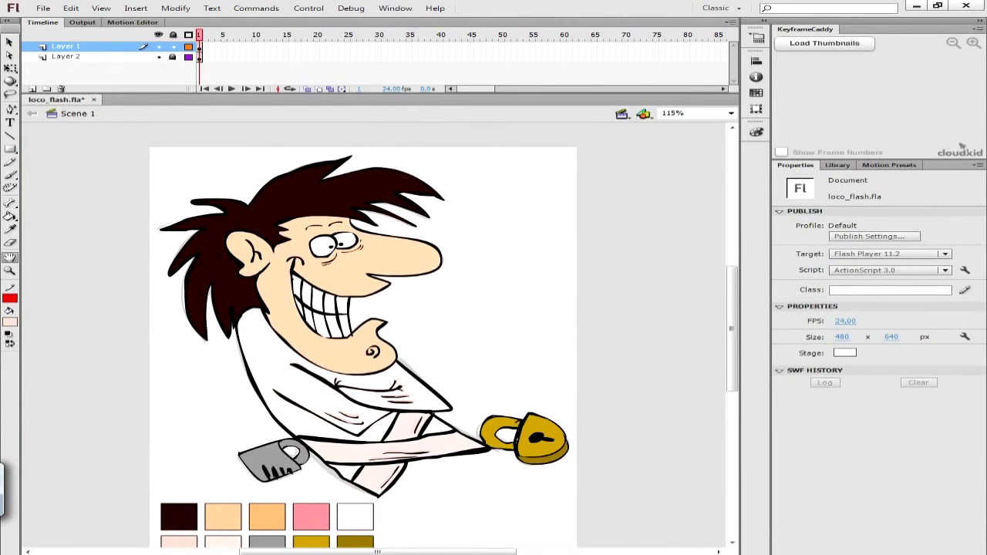
key(b)
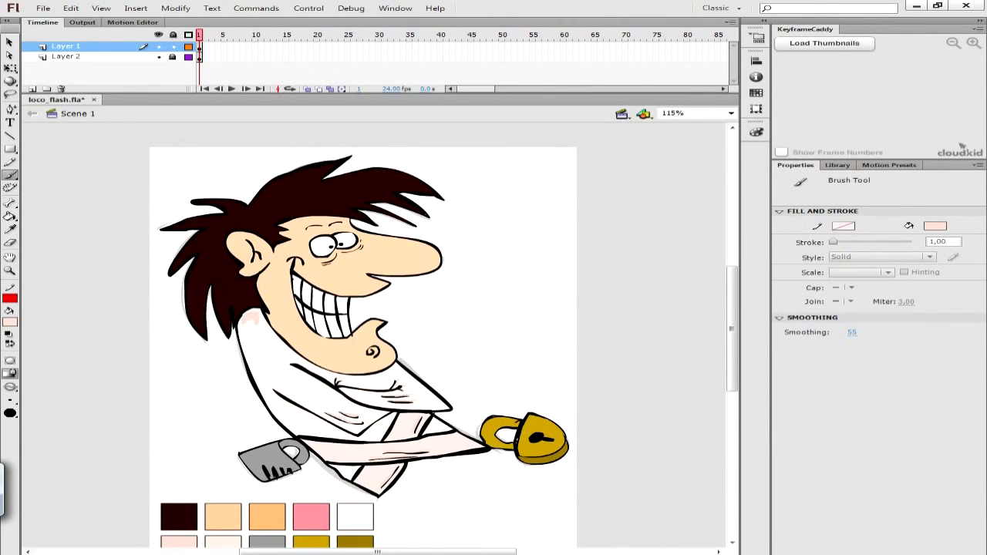
- Sample the light orange swatch and brush shading inside the chin's spiral mark, switching to a larger brush size
key(i)
click(267, 517)
key(z)
drag(342, 339, 405, 376)
key(b)
drag(336, 269, 320, 280)
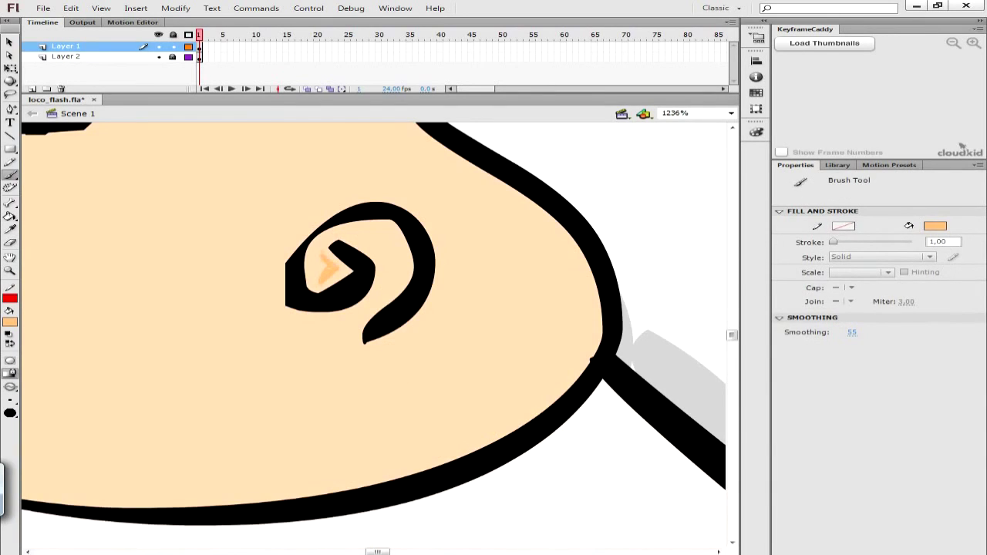
mouse_move(364, 243)
mouse_down()
mouse_move(392, 283)
mouse_move(386, 234)
mouse_move(344, 241)
mouse_move(374, 234)
mouse_up()
click(10, 400)
click(42, 436)
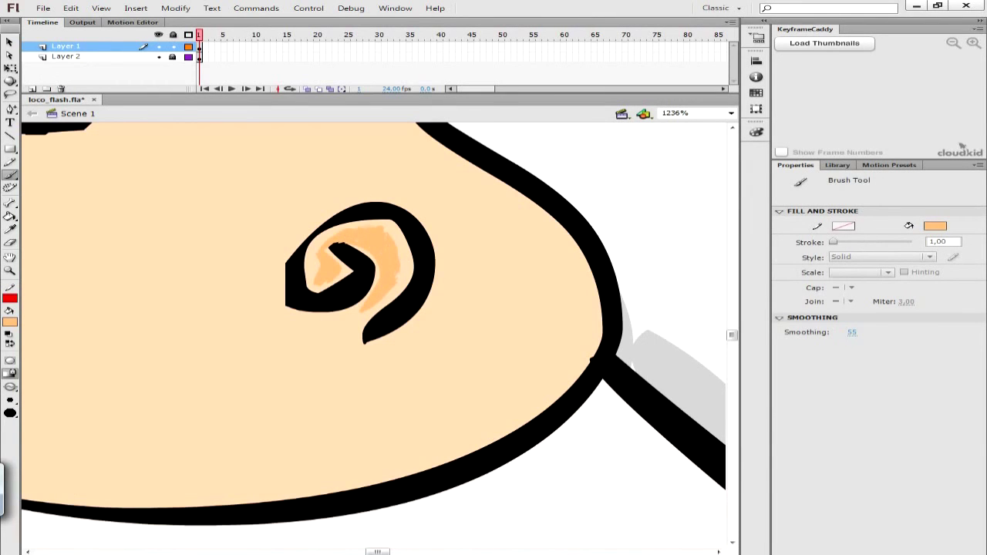
- Outline shadow areas beside the ear's two inner lines with red pencil strokes
key(z)
alt+click(335, 301)
alt+click(334, 301)
click(290, 293)
click(289, 293)
key(b)
mouse_move(260, 165)
mouse_down()
mouse_move(294, 212)
mouse_move(335, 400)
mouse_up()
key(ctrl+z)
key(y)
drag(368, 304, 445, 366)
- Fill the ear's two outlined shadow areas with light orange and delete their red guide outlines
key(k)
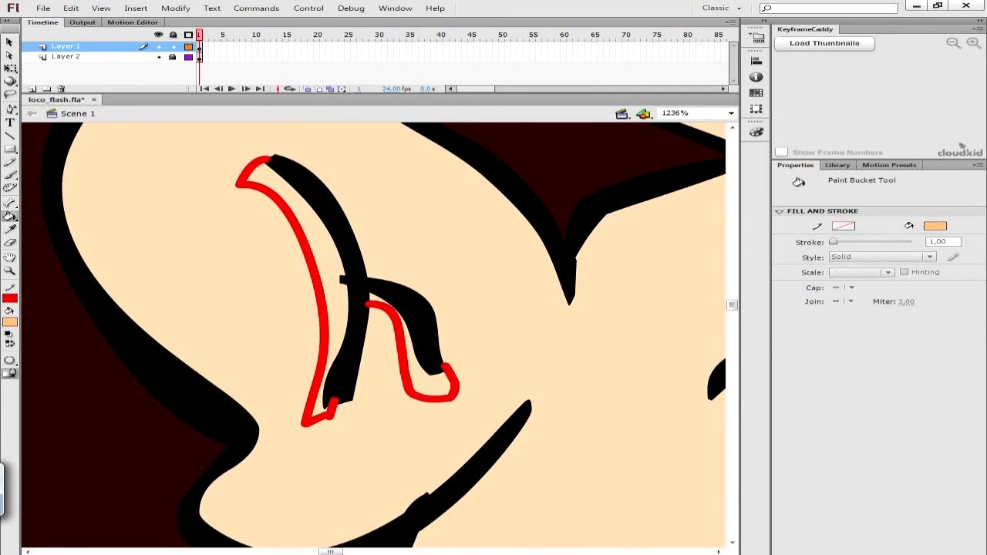
click(335, 293)
click(425, 386)
key(v)
click(315, 270)
key(Delete)
click(402, 347)
key(Delete)
click(317, 420)
key(Delete)
click(251, 168)
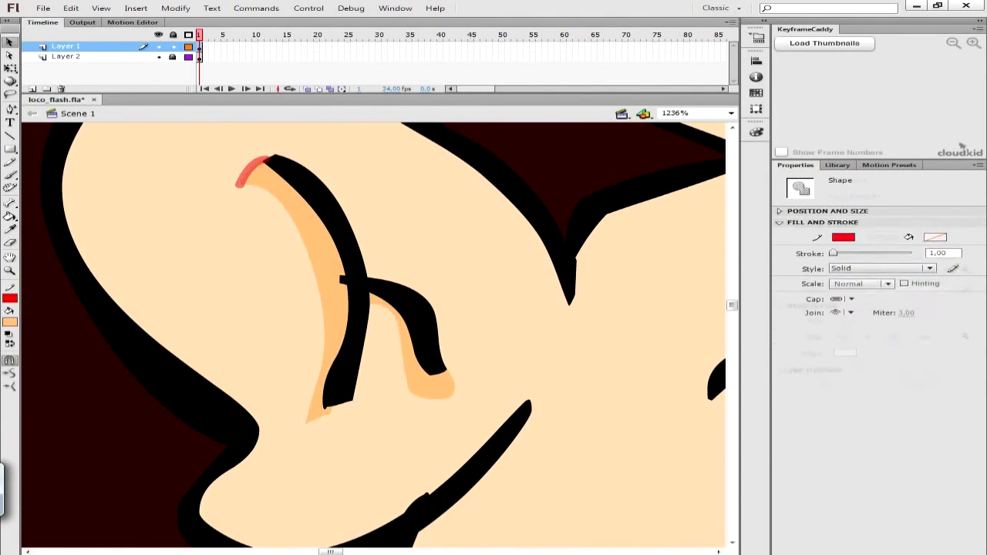
key(Delete)
- Brush light orange shading beside the cheek crease above the smile and along the wrinkles under both eyes
key(b)
mouse_move(283, 277)
mouse_down()
mouse_move(217, 326)
mouse_move(334, 286)
mouse_move(371, 359)
mouse_up()
key(space)
drag(494, 339, 147, 347)
mouse_move(236, 328)
mouse_down()
mouse_move(356, 287)
mouse_move(385, 232)
mouse_up()
drag(244, 355, 339, 333)
mouse_move(444, 214)
mouse_down()
mouse_move(540, 207)
mouse_move(646, 142)
mouse_up()
key(ctrl+z)
drag(640, 188, 675, 142)
- Outline shadow areas directly beneath both eyes with the Pencil tool and fill them with pink
key(z)
alt+click(532, 289)
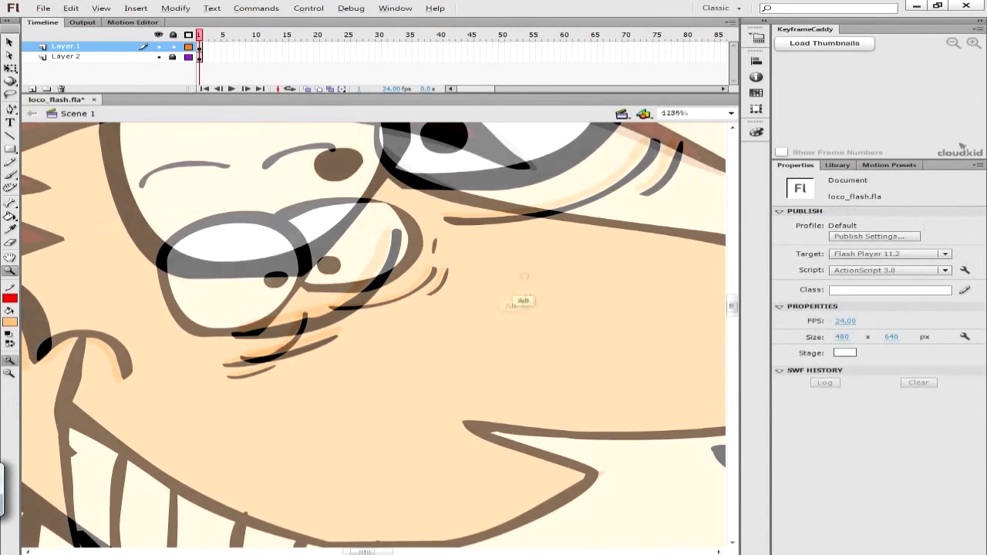
alt+click(477, 287)
alt+click(383, 450)
scroll(383, 450, down, 5)
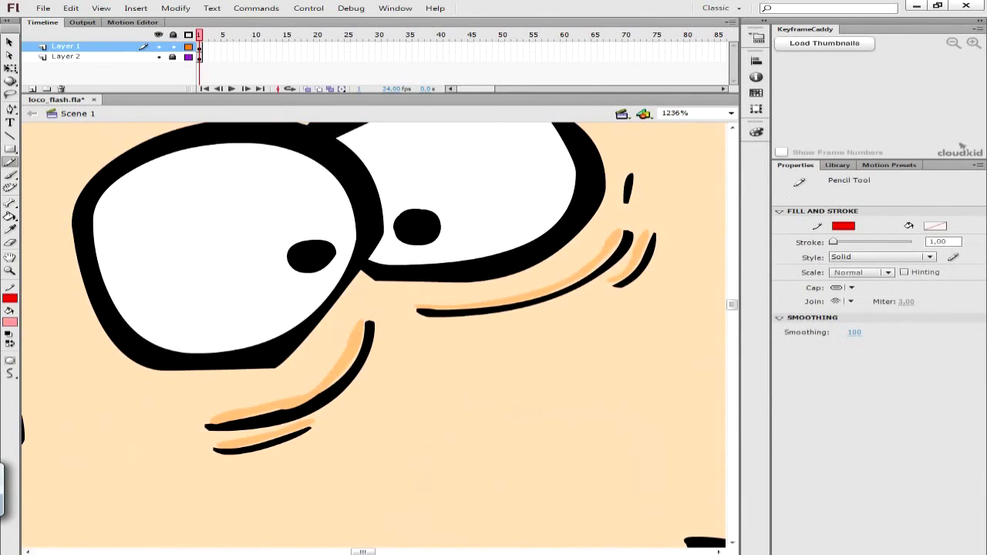
mouse_move(358, 272)
mouse_down()
mouse_move(218, 395)
mouse_move(150, 368)
mouse_move(621, 231)
mouse_move(605, 188)
mouse_up()
key(k)
click(590, 236)
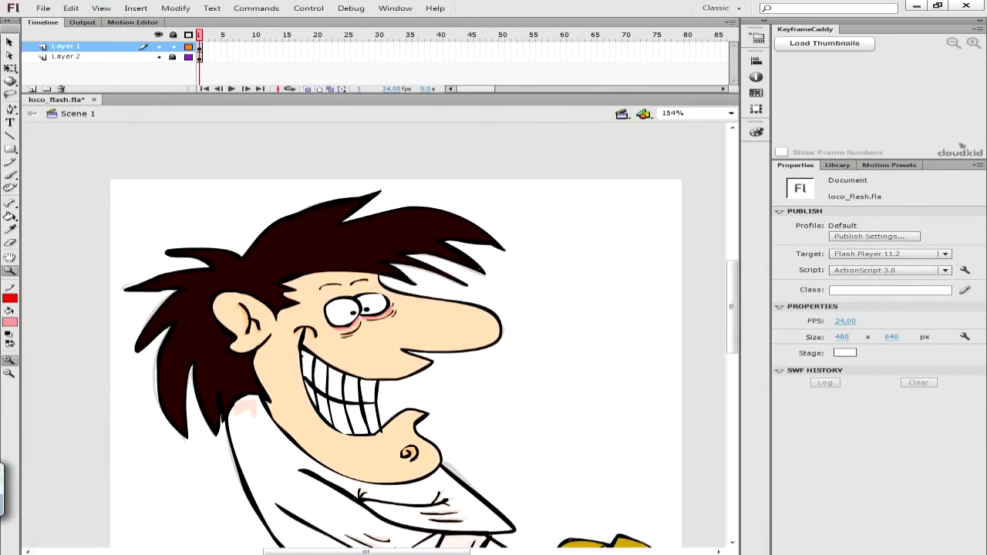
- Brush light orange shading under the eyebrows and on the skin along the hair spikes between forehead and ear
key(b)
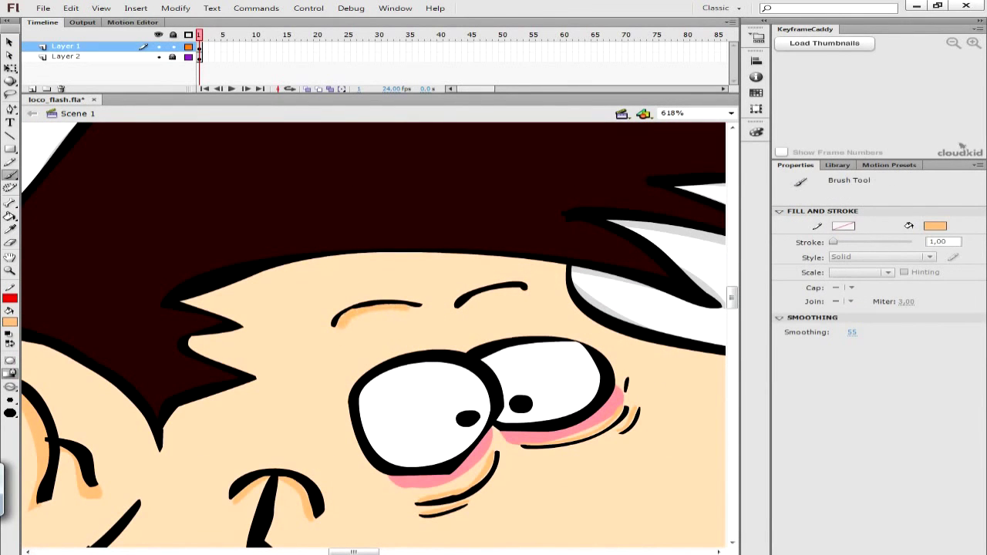
mouse_move(239, 333)
mouse_down()
mouse_move(190, 343)
mouse_move(255, 373)
mouse_up()
drag(185, 304, 245, 331)
key(z)
alt+click(303, 385)
alt+click(303, 385)
click(380, 317)
click(380, 317)
key(b)
mouse_move(429, 350)
mouse_down()
mouse_move(381, 369)
mouse_move(340, 404)
mouse_up()
drag(437, 339, 429, 347)
- Brush light orange shading along the jaw line beneath the ear and inside the earlobe's lower edge
key(z)
alt+click(442, 343)
alt+click(443, 344)
click(361, 361)
click(361, 361)
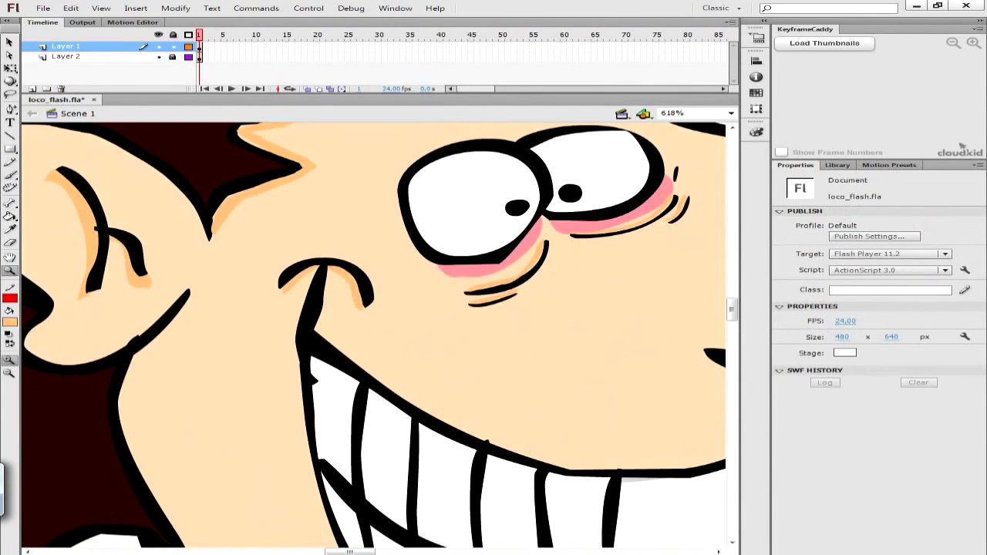
key(b)
drag(193, 304, 138, 361)
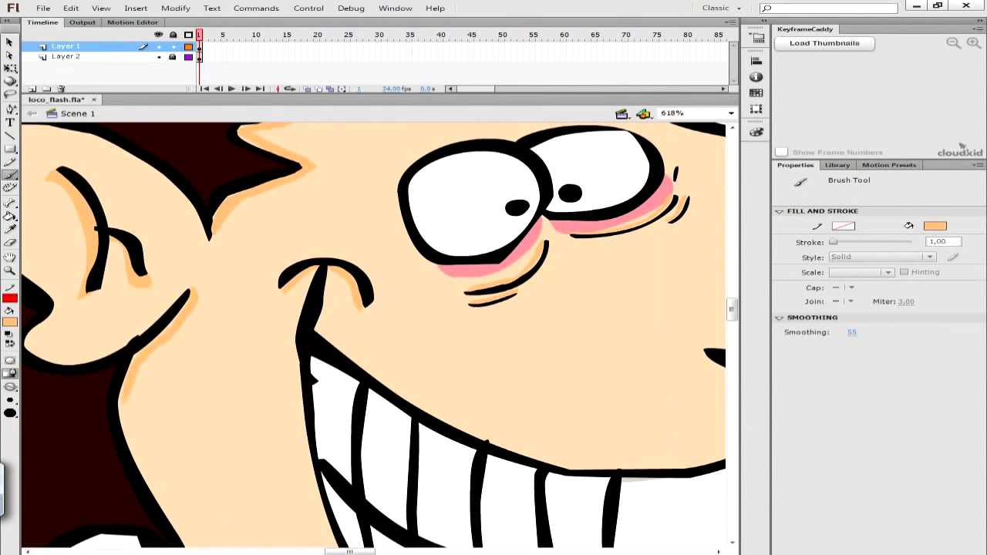
drag(30, 338, 74, 361)
- Brush light orange shading inside the pointed tip of the lower lip above the chin
key(z)
alt+click(328, 357)
alt+click(328, 356)
click(520, 336)
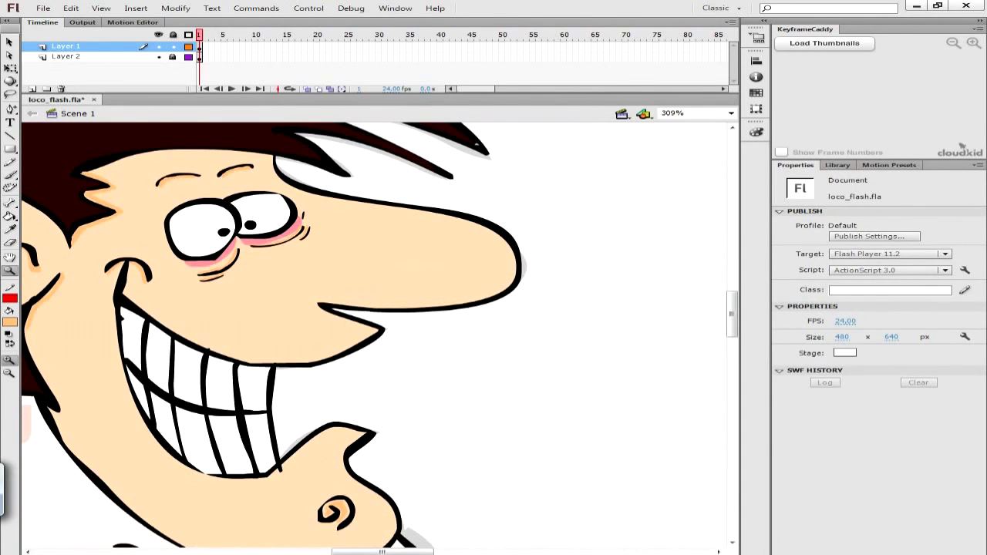
key(b)
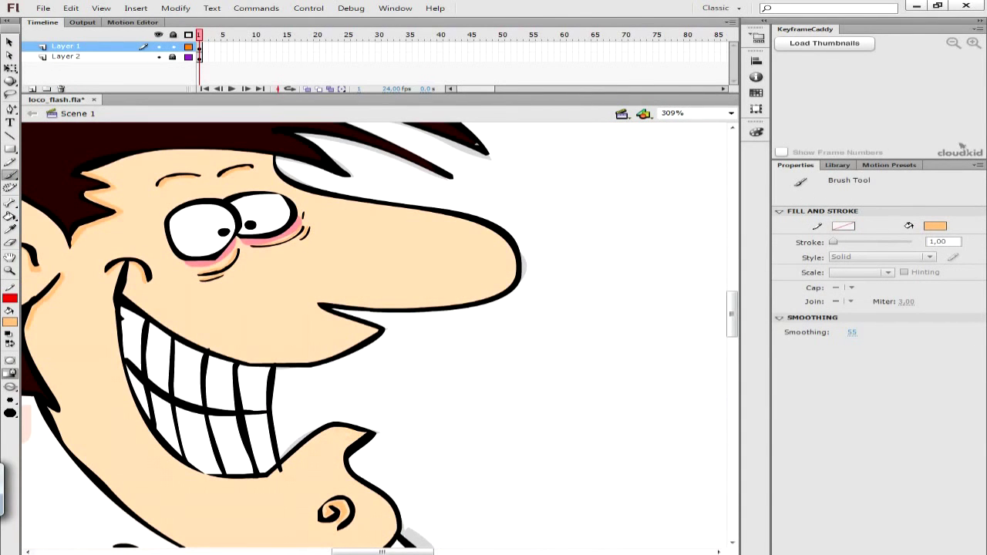
key(ctrl+minus)
key(ctrl+minus)
key(ctrl+equal)
key(i)
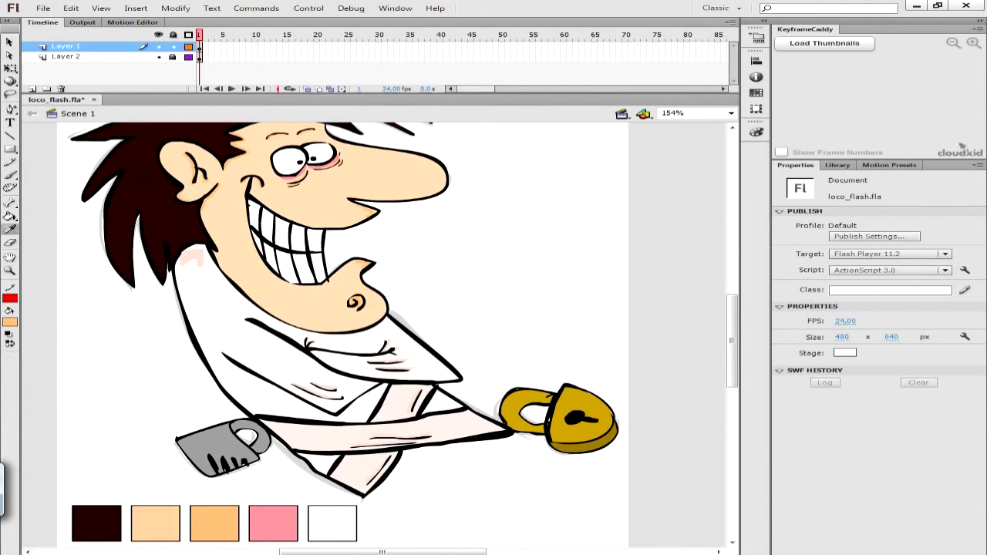
key(z)
drag(221, 308, 287, 347)
key(b)
drag(397, 206, 440, 256)
drag(458, 218, 430, 254)
- Switch to black with a smaller brush size and paint short fold strokes at the ends of the jacket's sleeve creases
key(z)
alt+click(407, 346)
key(b)
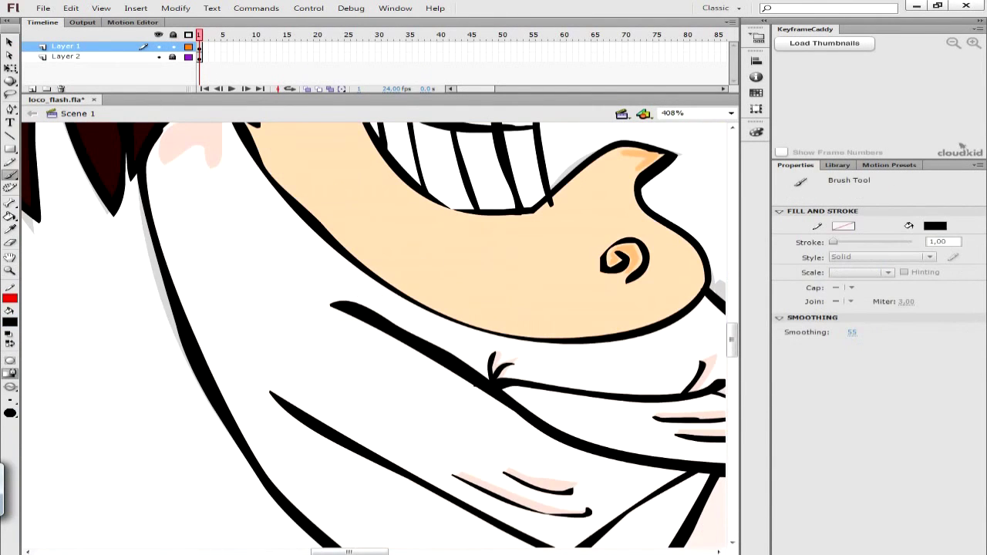
key(ctrl+minus)
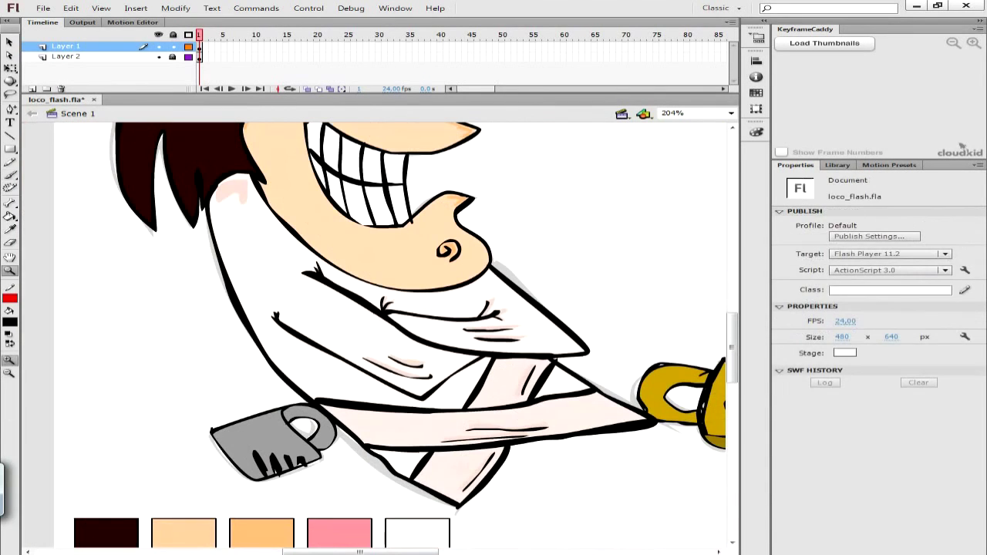
key(ctrl+equal)
key(ctrl+equal)
key(ctrl+equal)
key(ctrl+equal)
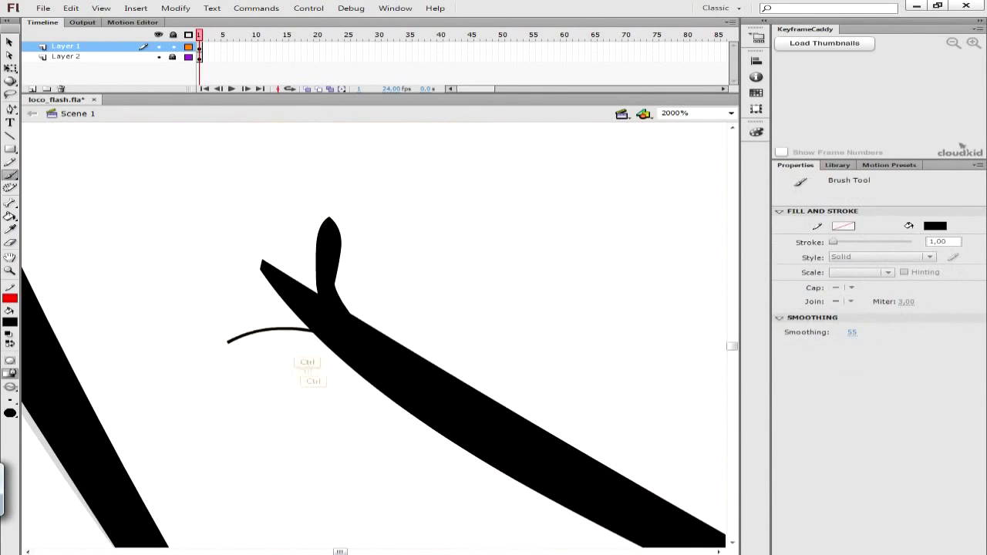
- Hide Layer 2 with the rough sketch and inspect the coloured character
key(ctrl+minus)
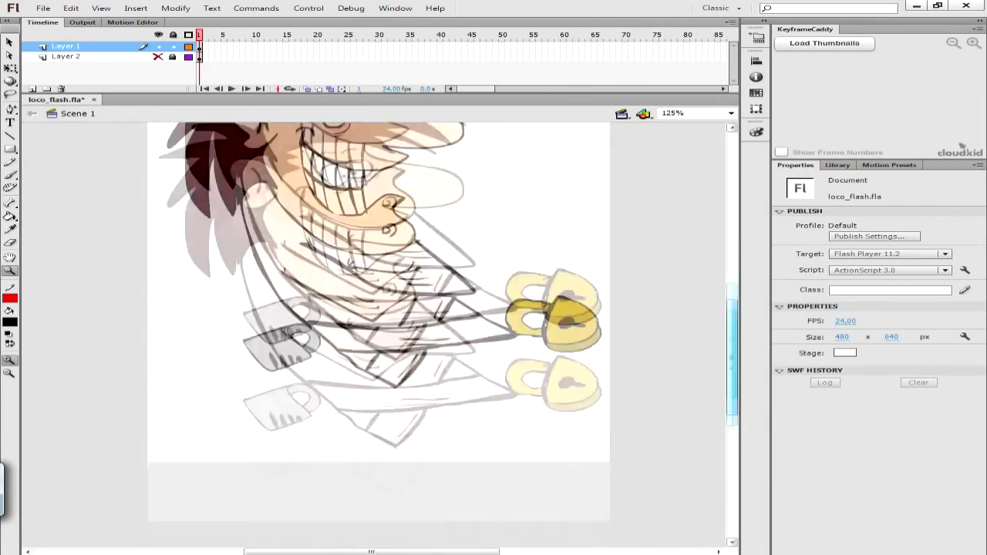
drag(732, 357, 732, 336)
key(ctrl+minus)
key(ctrl+equal)
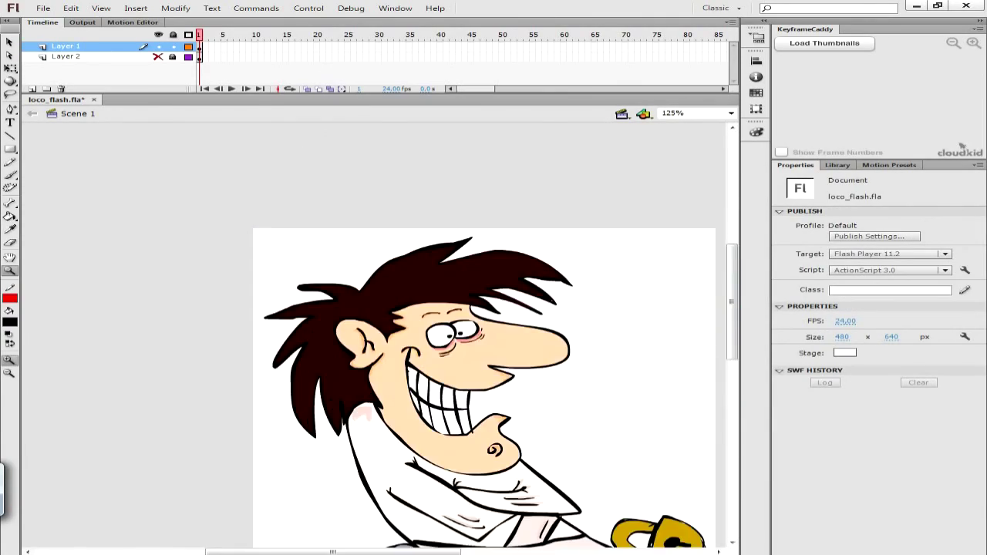